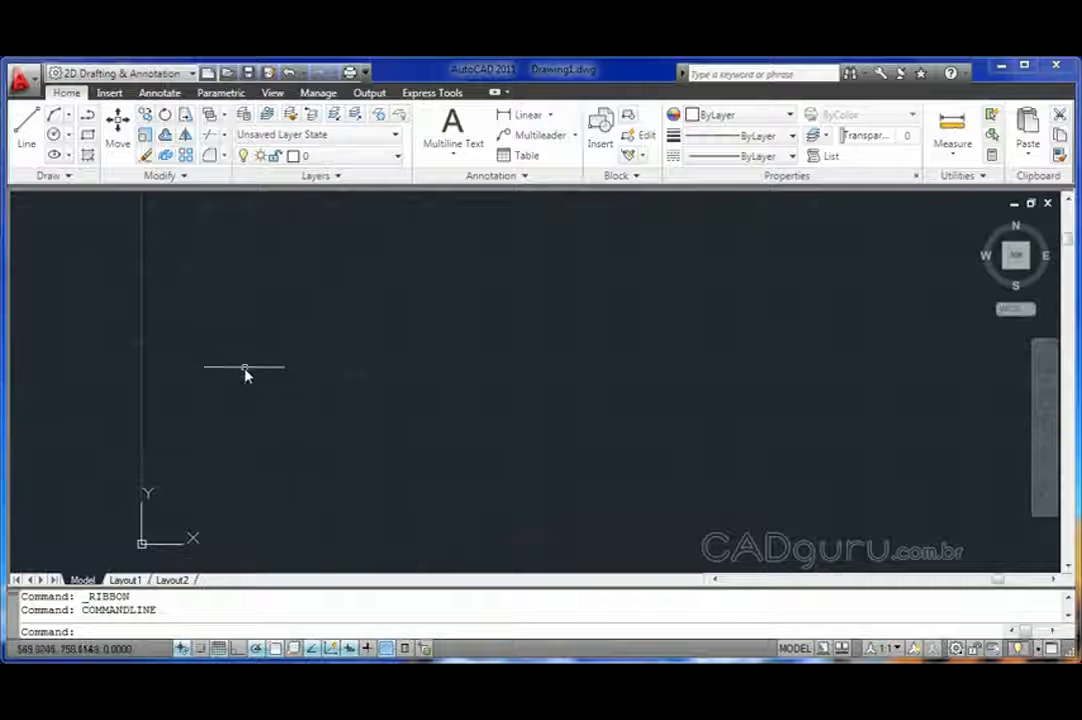
- Draw a rectangle from two freely picked opposite corners, up and to the right of the origin
{"action": "left_click", "coordinate": [89, 140]}
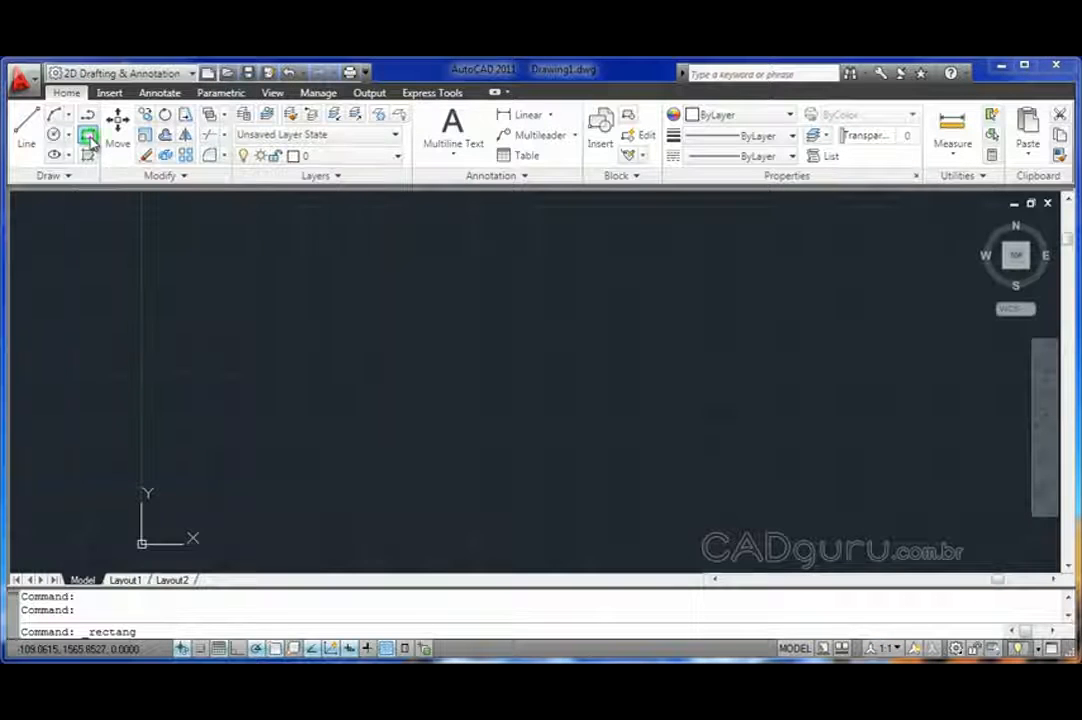
{"action": "left_click", "coordinate": [568, 269]}
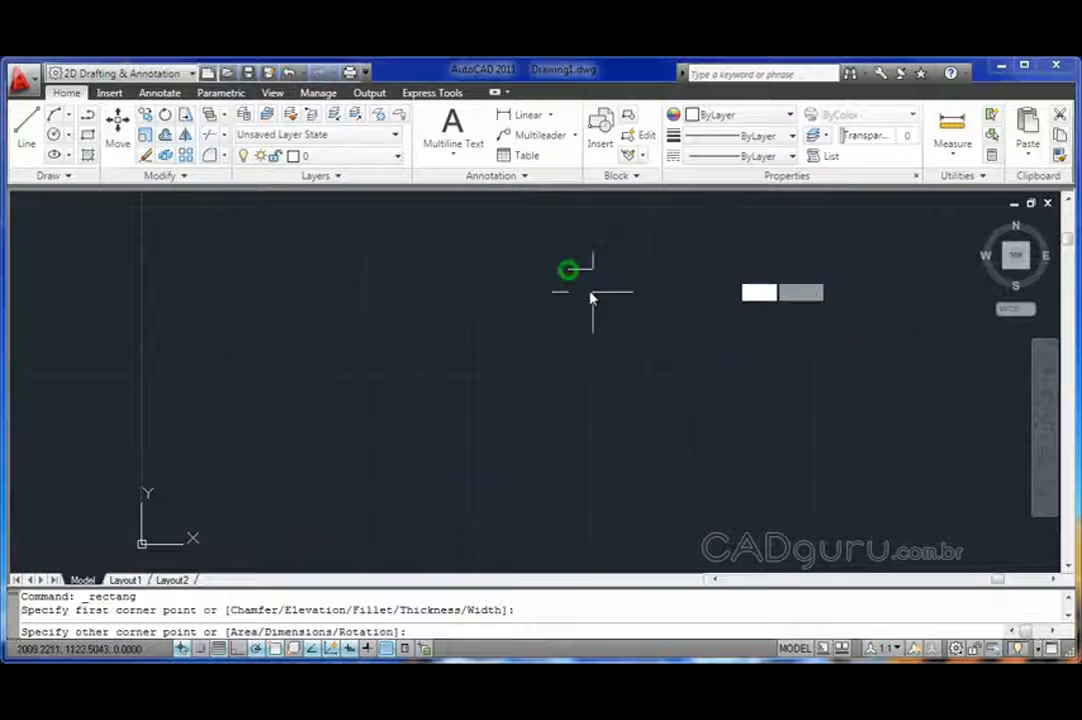
{"action": "left_click", "coordinate": [772, 430]}
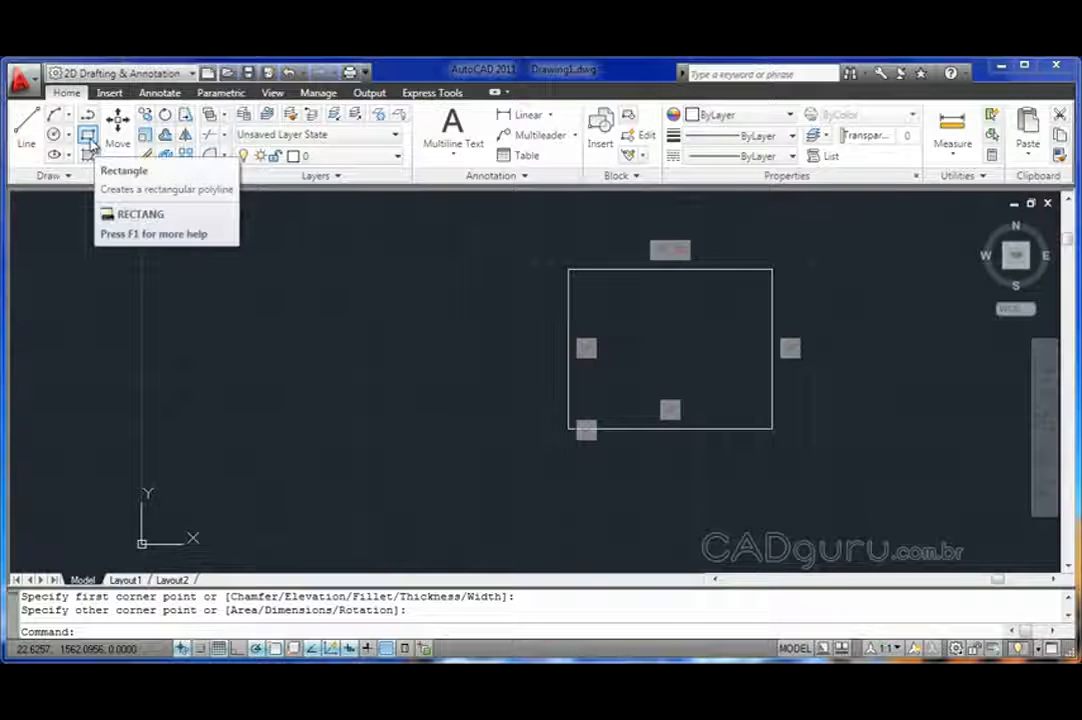
- Draw a rectangle from 0,0 with the other corner at 1000 in X and 500 in Y
{"action": "left_click", "coordinate": [88, 136]}
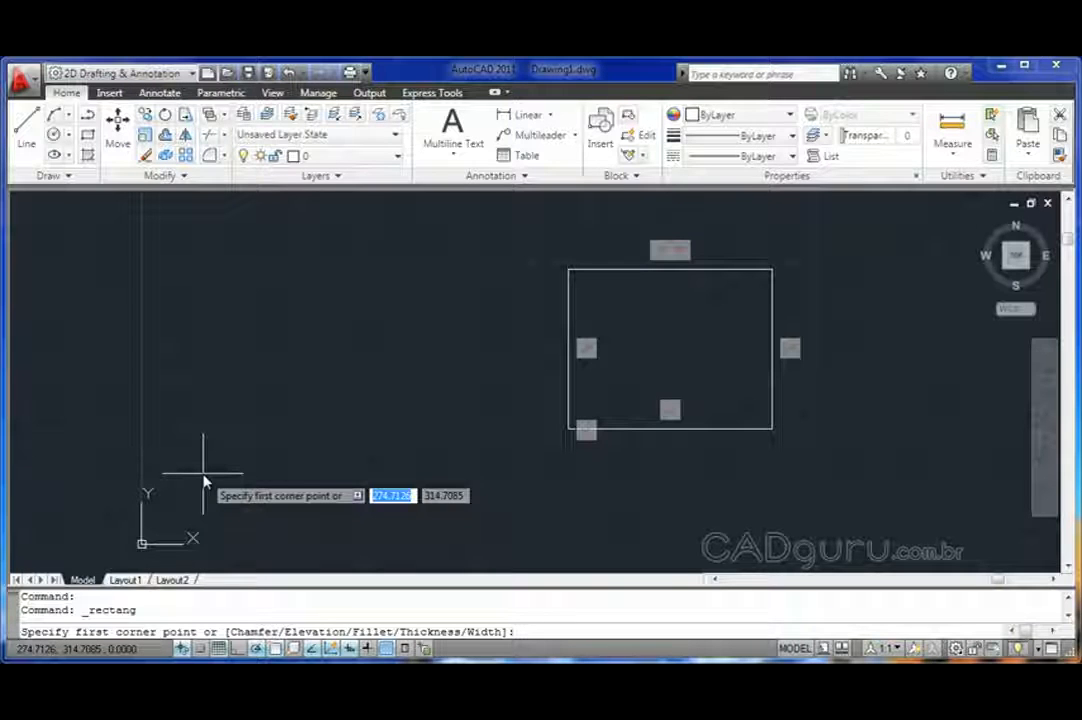
{"action": "type", "text": "0,0"}
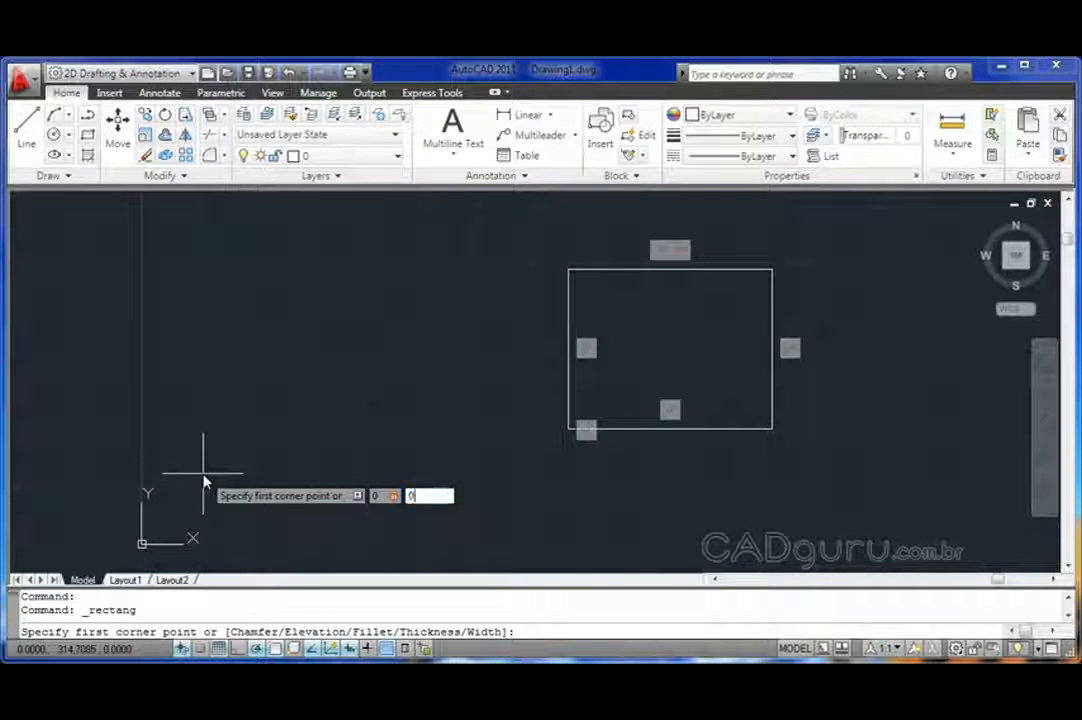
{"action": "key", "text": "Return"}
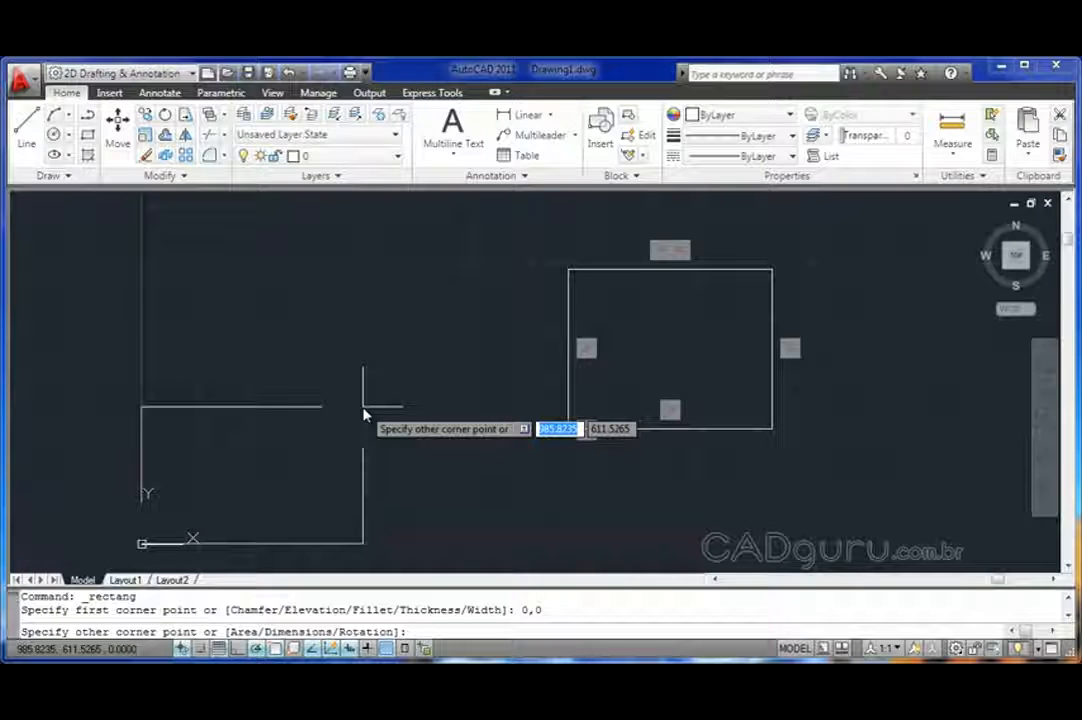
{"action": "type", "text": "1"}
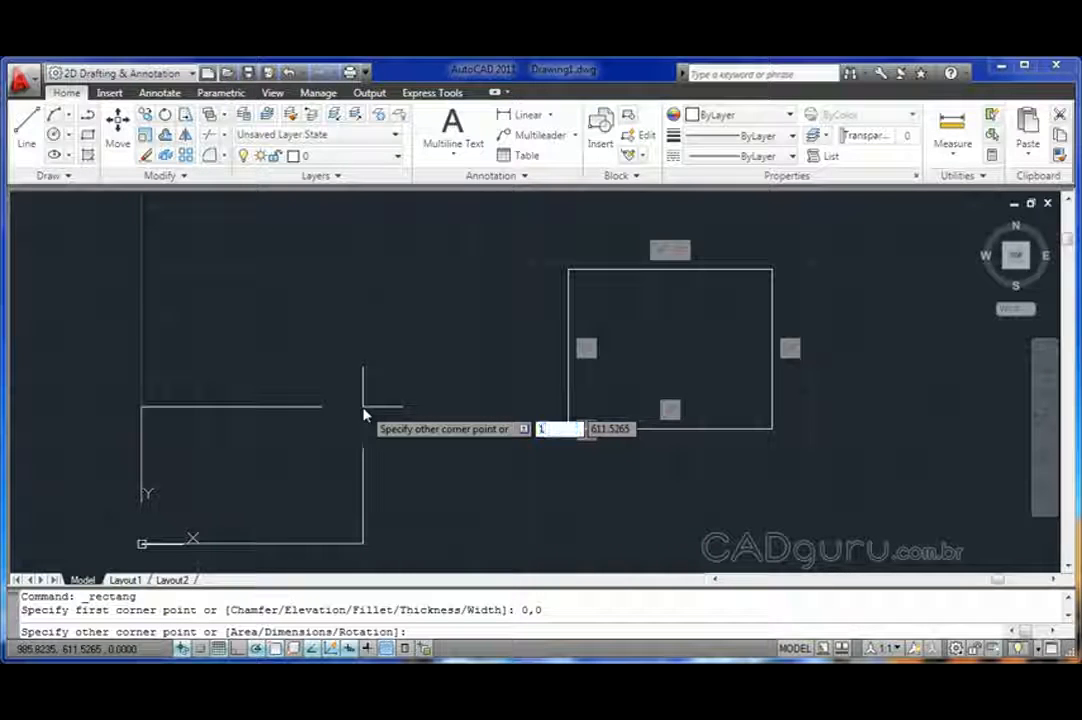
{"action": "type", "text": "000"}
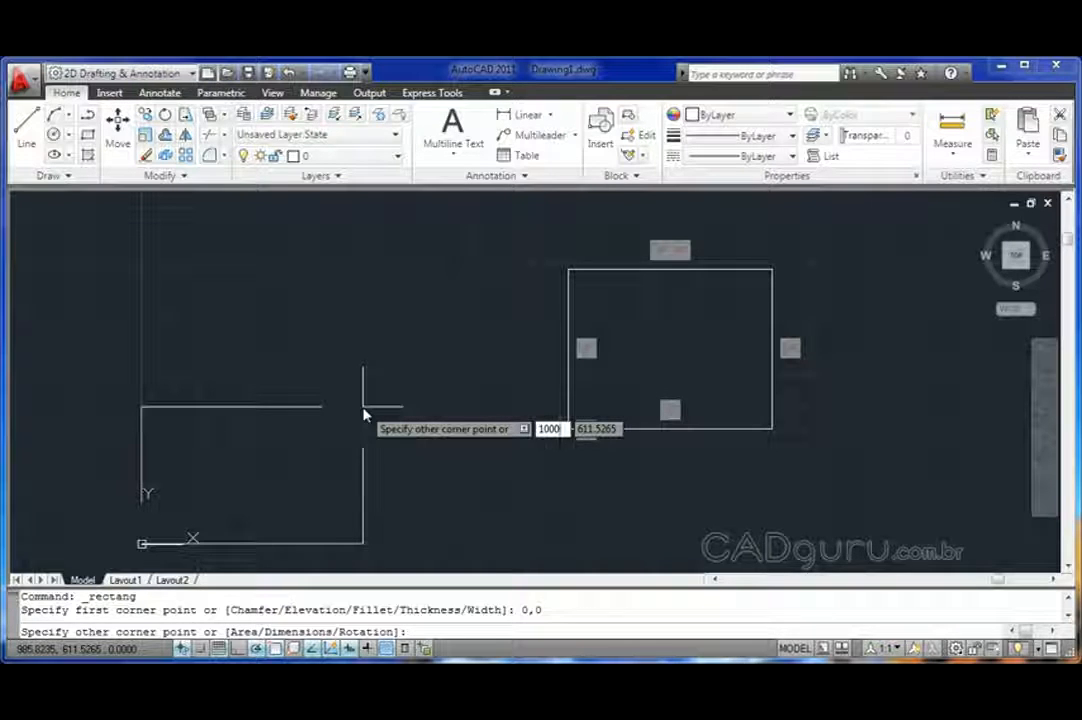
{"action": "key", "text": "Tab"}
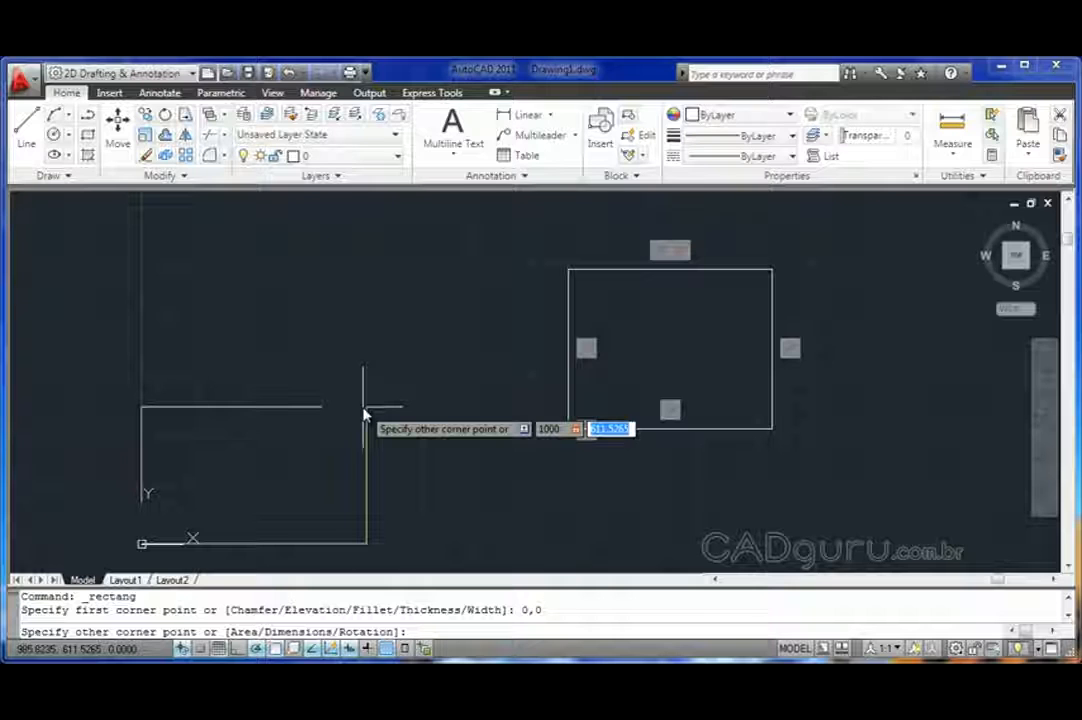
{"action": "type", "text": "500"}
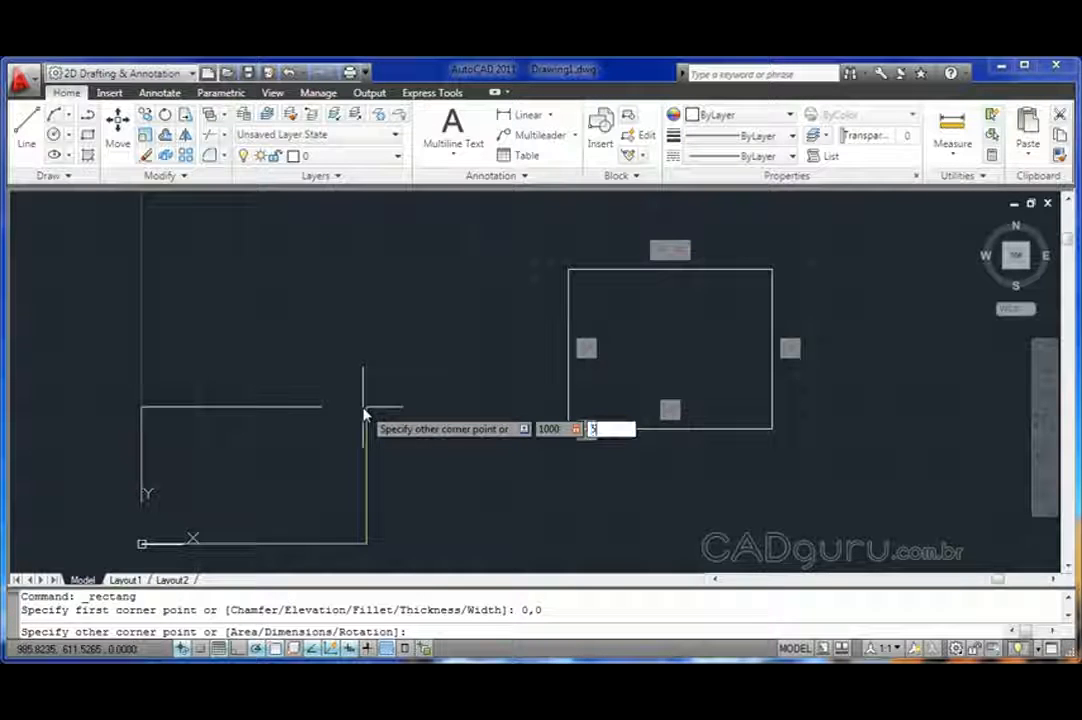
{"action": "key", "text": "Return"}
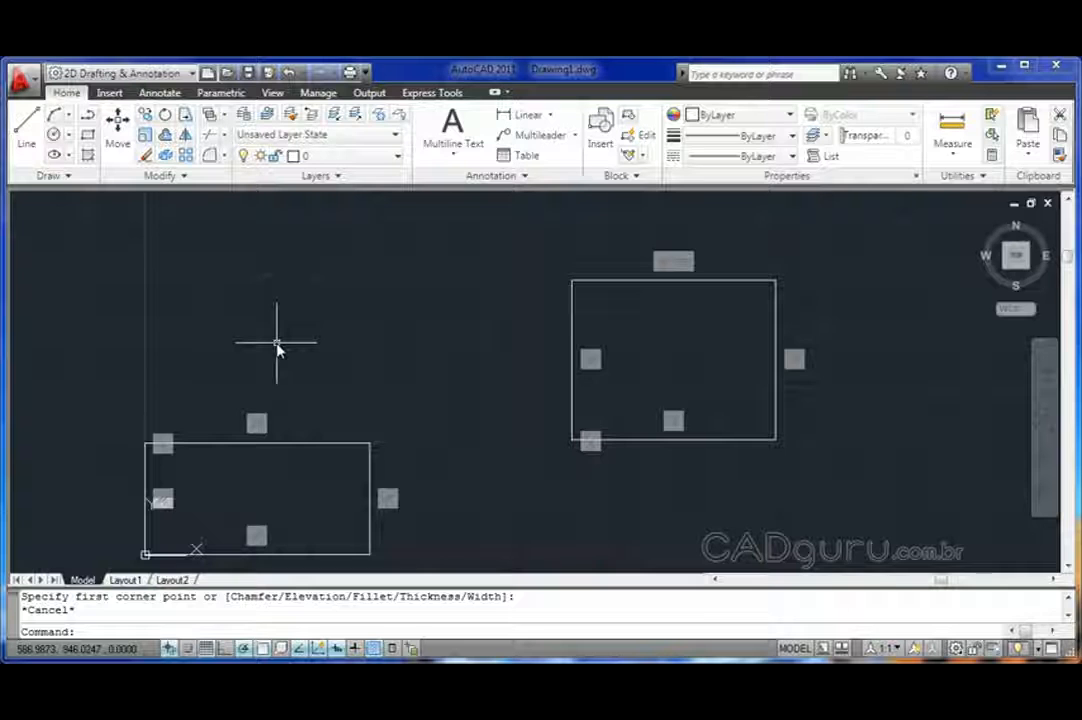
- Draw a rectangle with a 150 fillet radius above the rectangle at the origin, picking both corners freely
{"action": "left_click", "coordinate": [89, 137]}
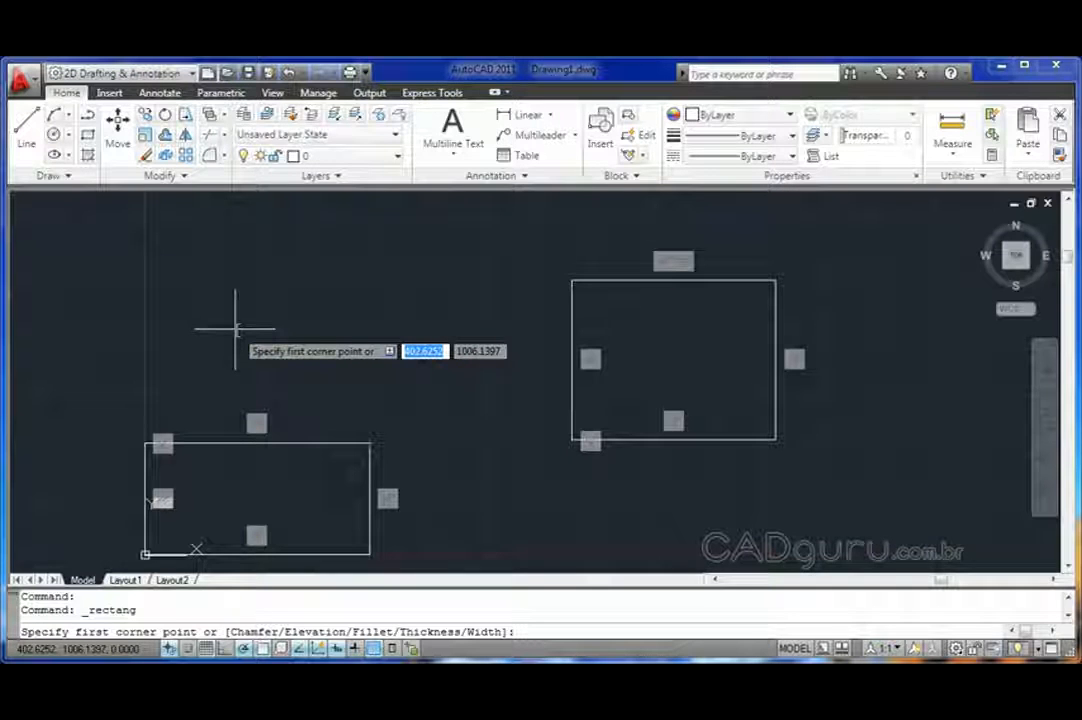
{"action": "type", "text": "8"}
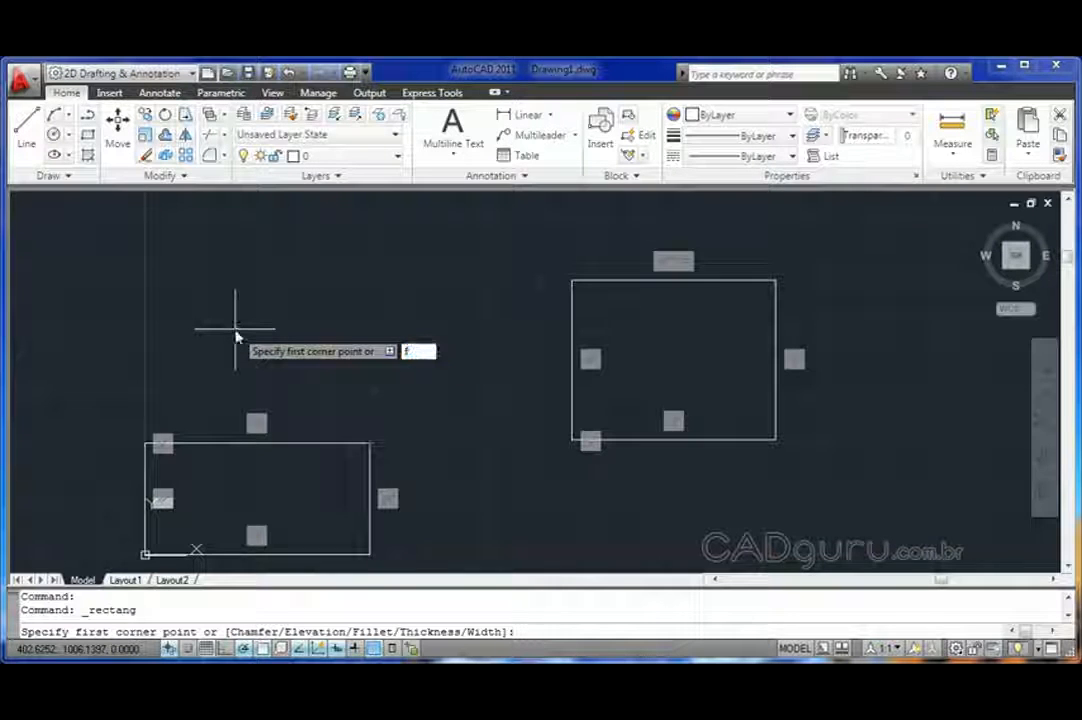
{"action": "key", "text": "Return"}
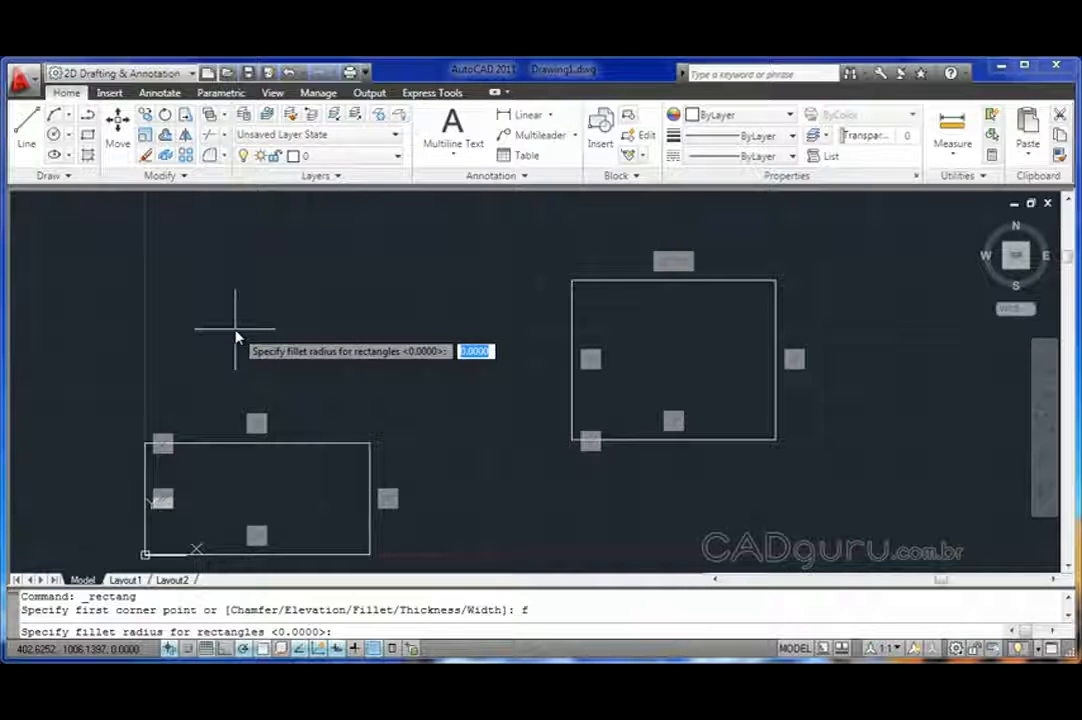
{"action": "type", "text": "15"}
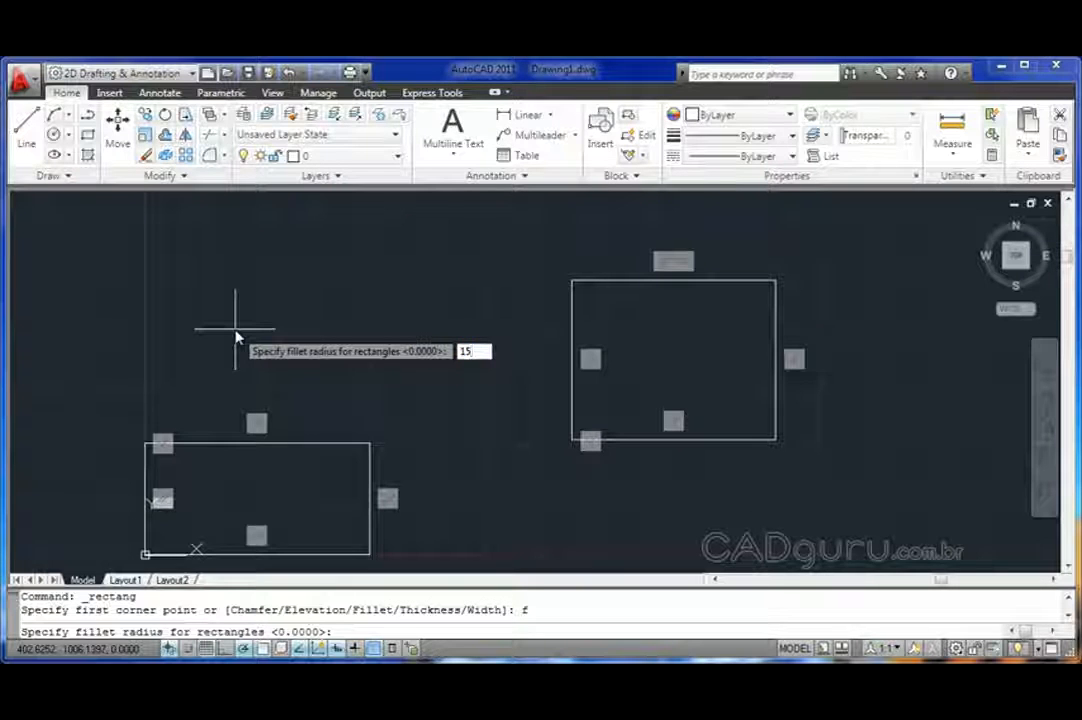
{"action": "type", "text": "0"}
{"action": "key", "text": "Return"}
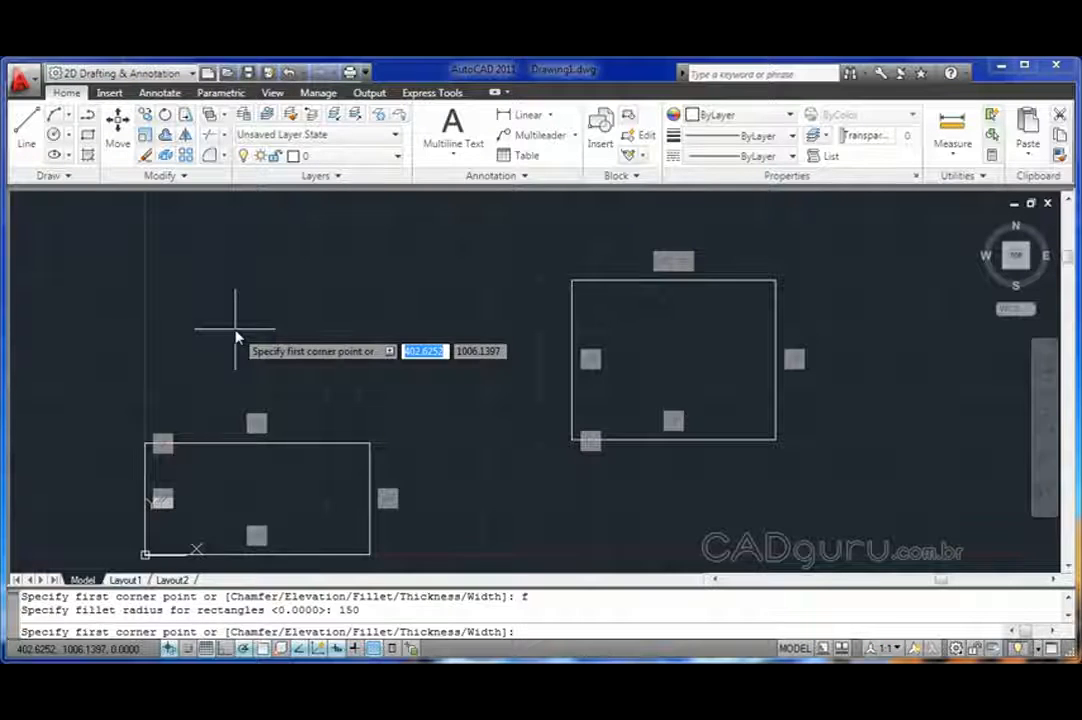
{"action": "left_click", "coordinate": [193, 381]}
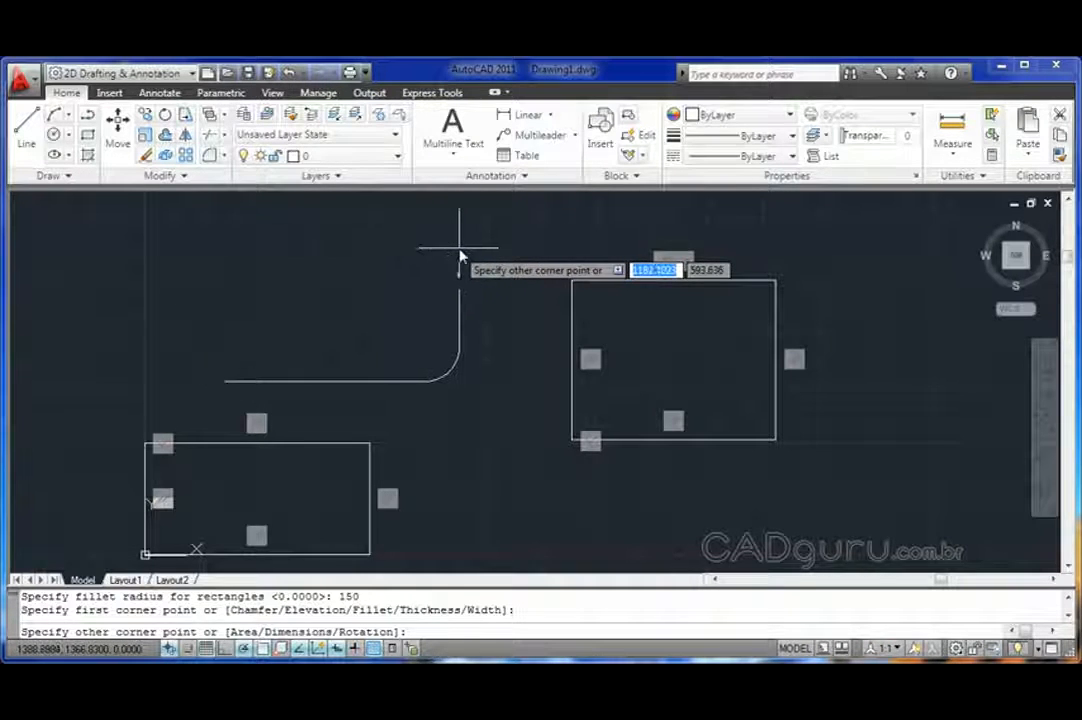
{"action": "left_click", "coordinate": [482, 236]}
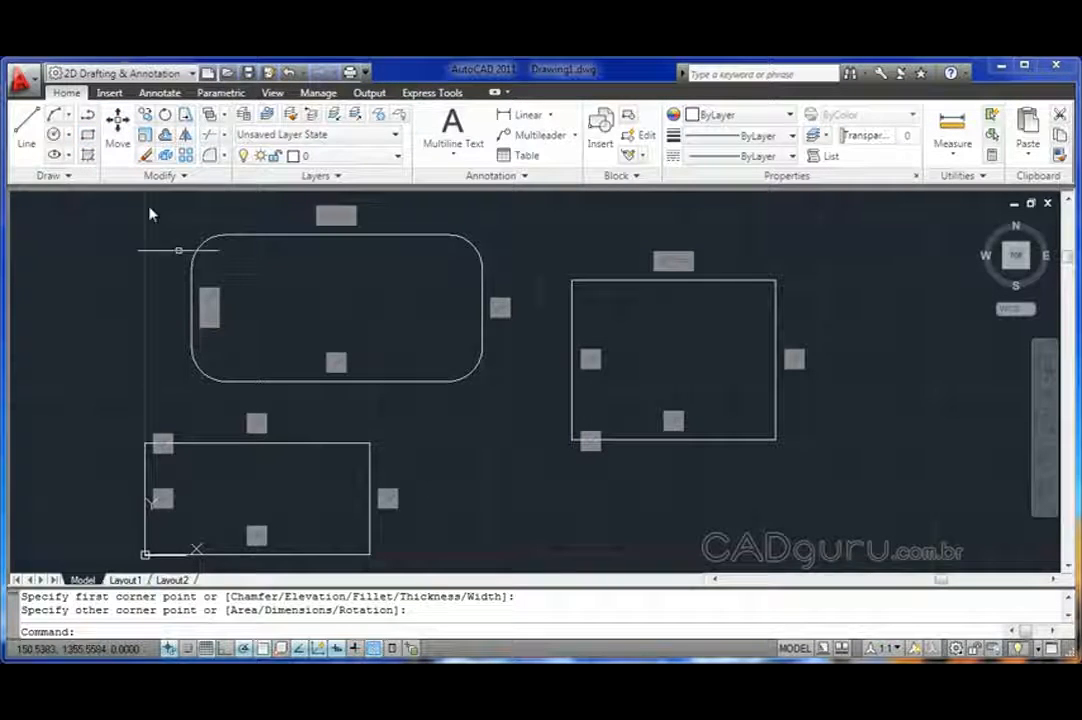
- Draw a rectangle by area beside the rectangle at the origin, with area 1000 calculated from a length of 500
{"action": "left_click", "coordinate": [87, 134]}
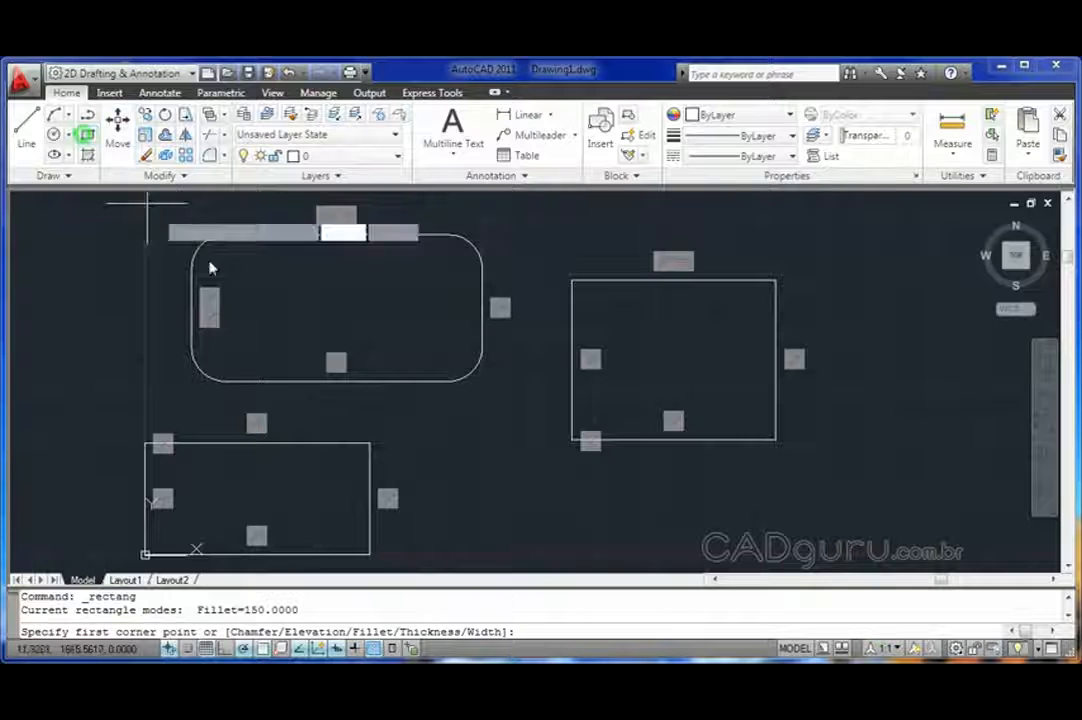
{"action": "left_click", "coordinate": [461, 510]}
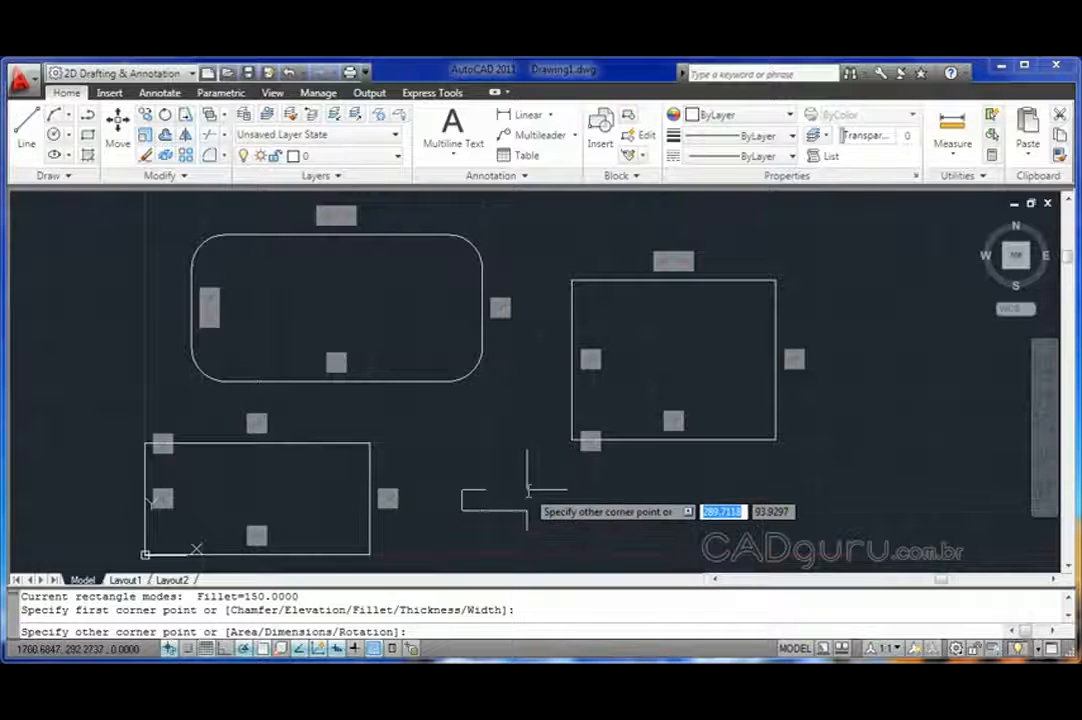
{"action": "type", "text": "a"}
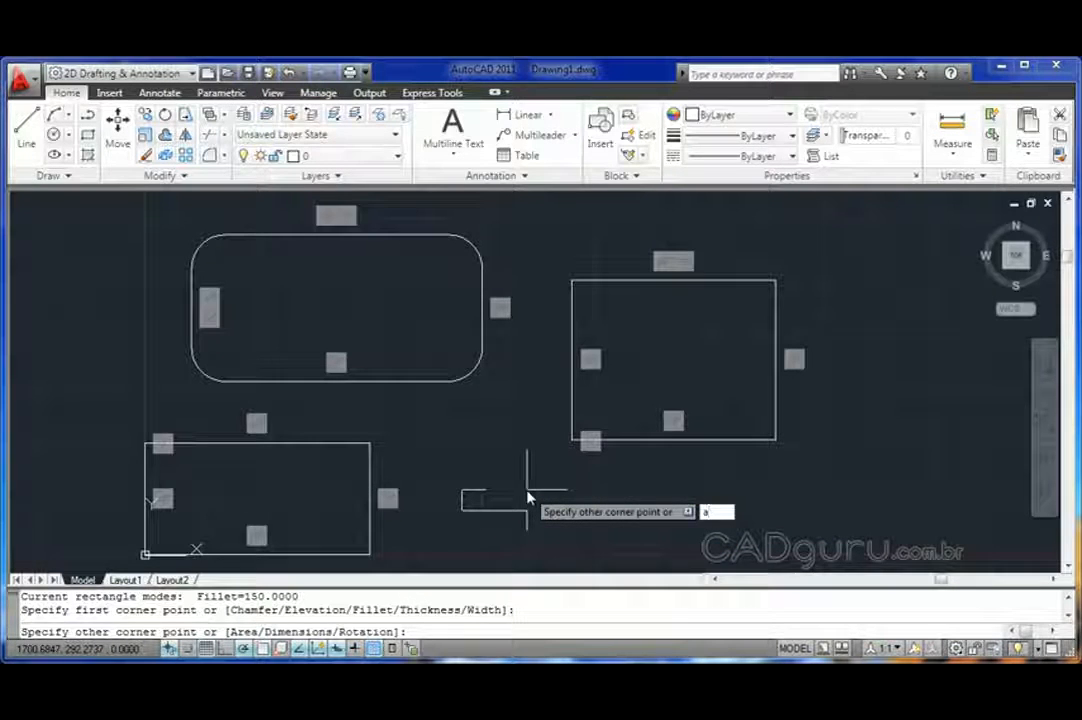
{"action": "key", "text": "Return"}
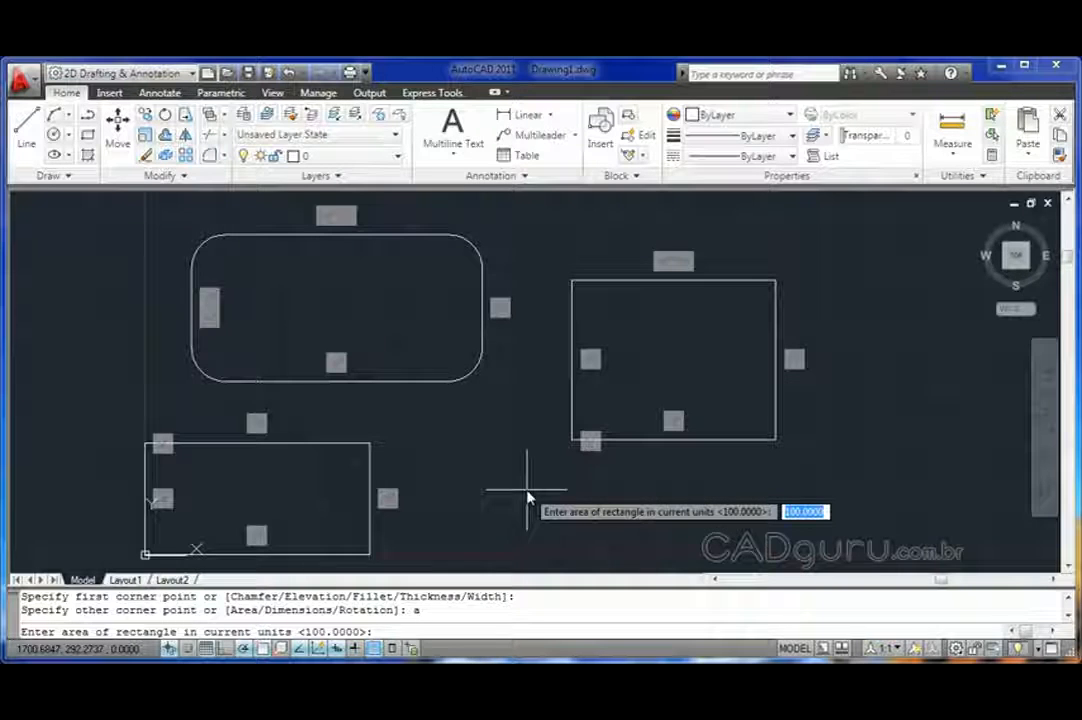
{"action": "type", "text": "1000"}
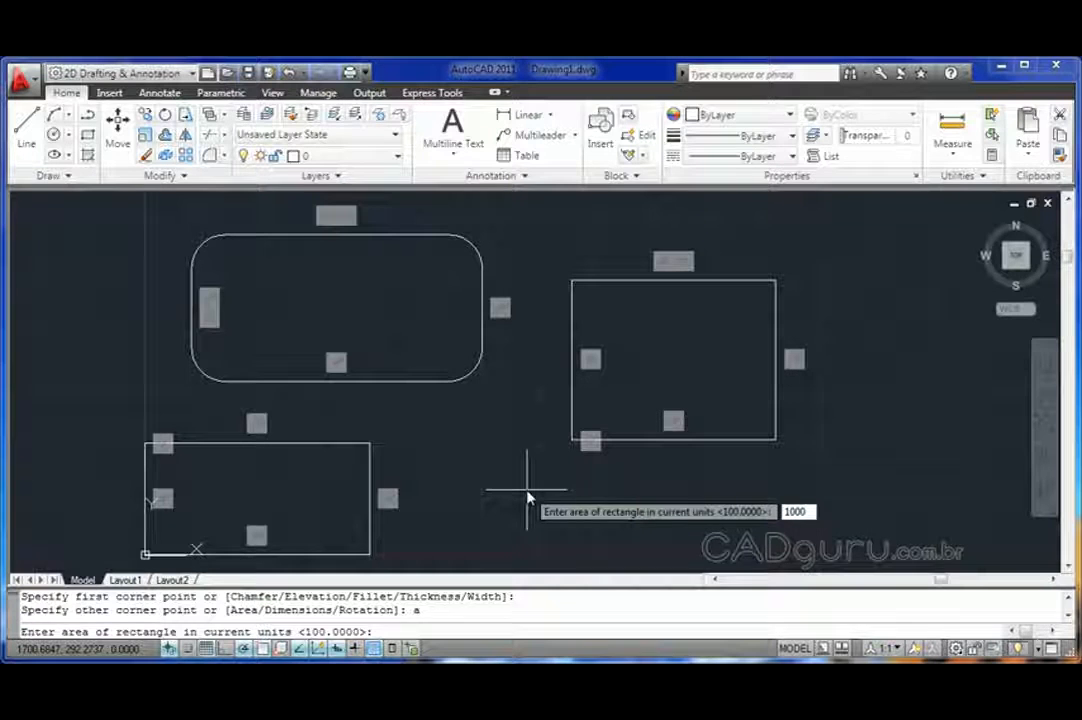
{"action": "key", "text": "Return"}
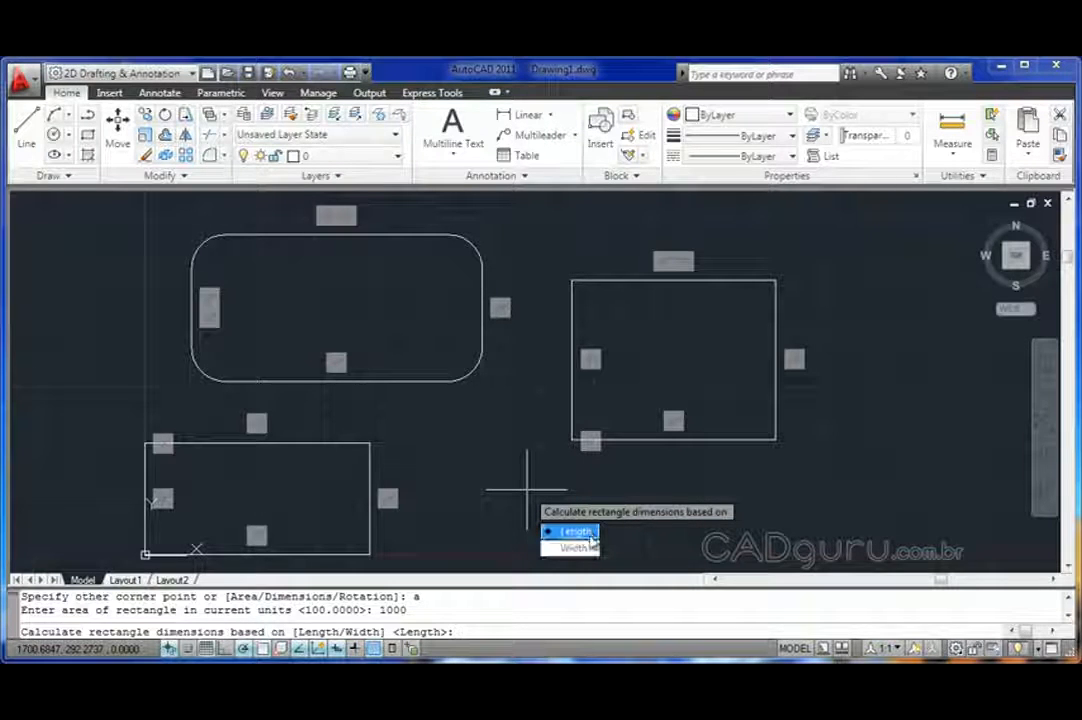
{"action": "left_click", "coordinate": [585, 537]}
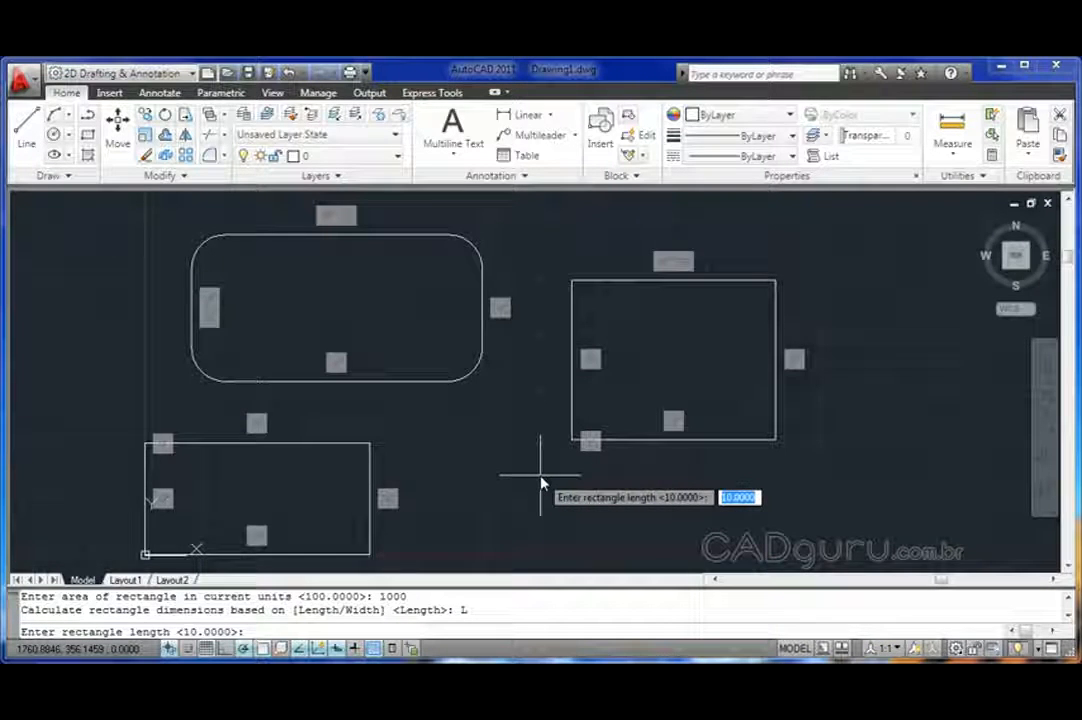
{"action": "type", "text": "500"}
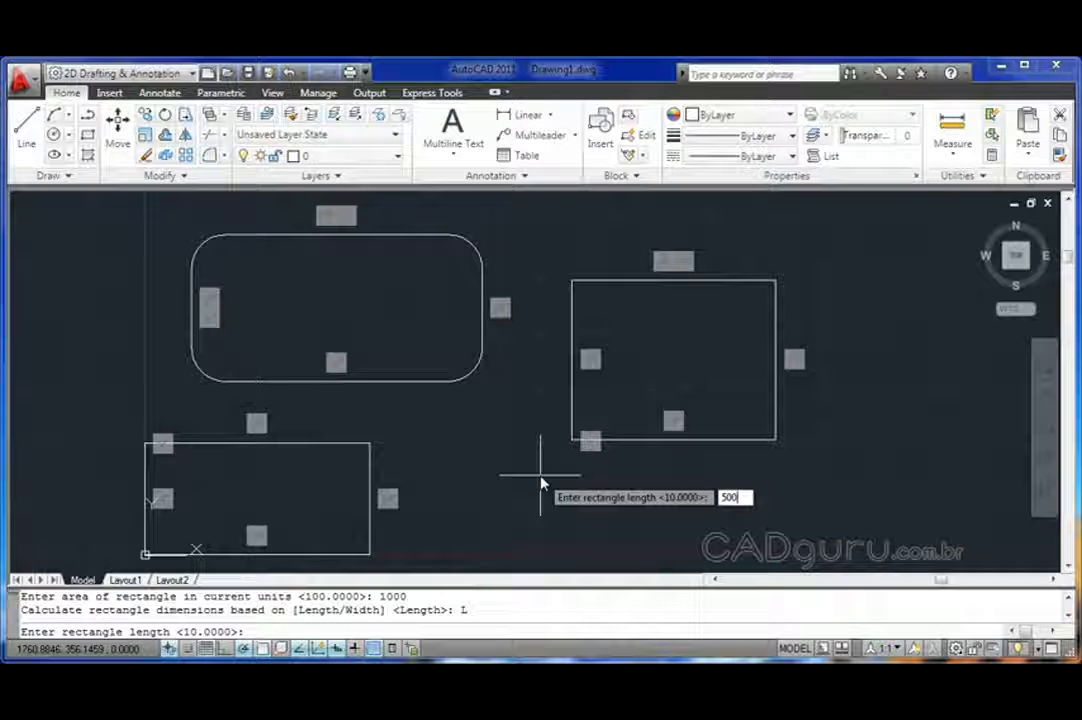
{"action": "key", "text": "Return"}
{"action": "scroll", "coordinate": [530, 515], "scroll_direction": "up", "scroll_amount": 8}
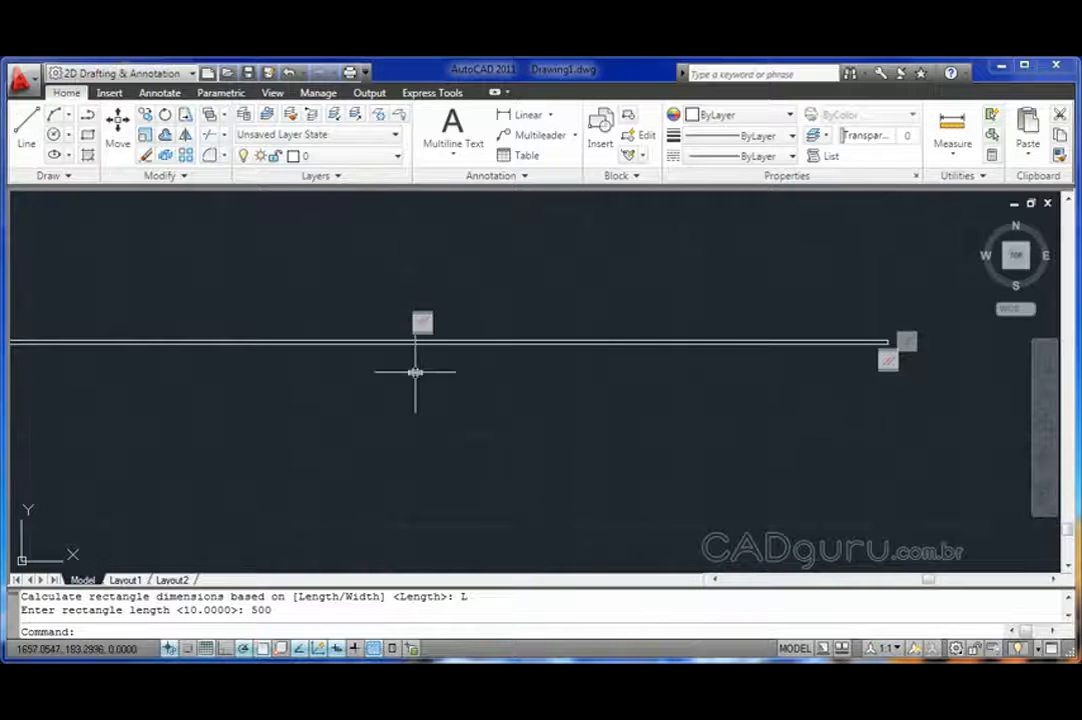
{"action": "mouse_move", "coordinate": [415, 370]}
{"action": "middle_mouse_down"}
{"action": "mouse_move", "coordinate": [674, 464]}
{"action": "mouse_move", "coordinate": [514, 464]}
{"action": "mouse_move", "coordinate": [478, 483]}
{"action": "middle_mouse_up"}
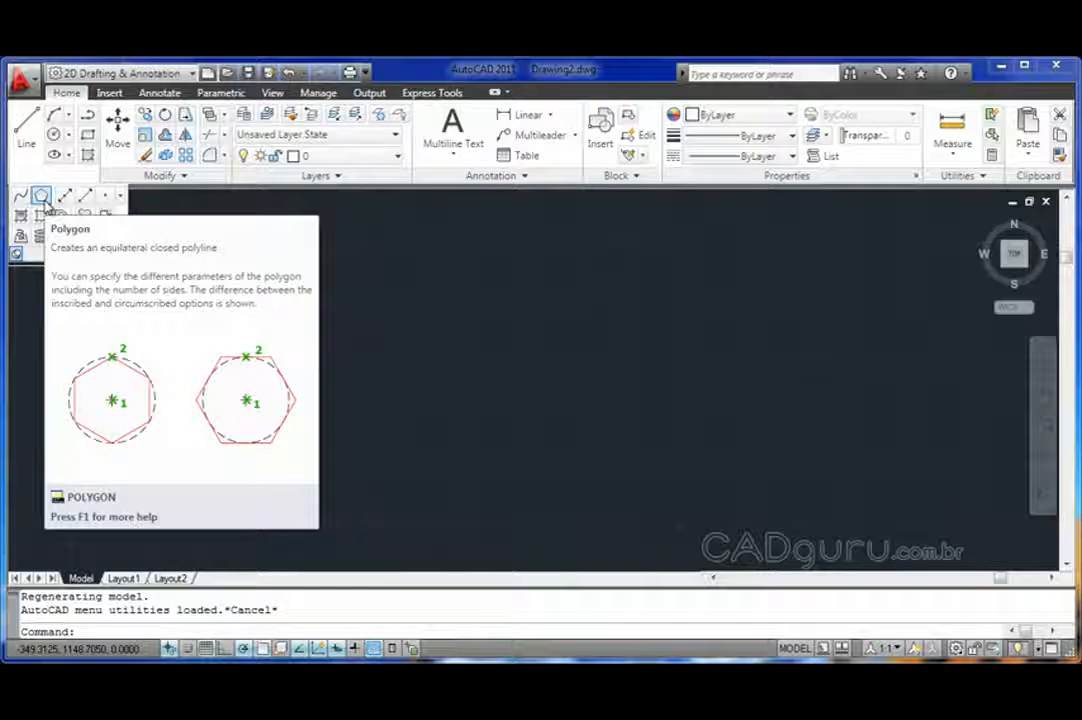
- Draw a five-sided polygon circumscribed about a circle of radius 500, with a freely picked center up and right of the origin
{"action": "left_click", "coordinate": [42, 198]}
{"action": "key", "text": "Escape"}
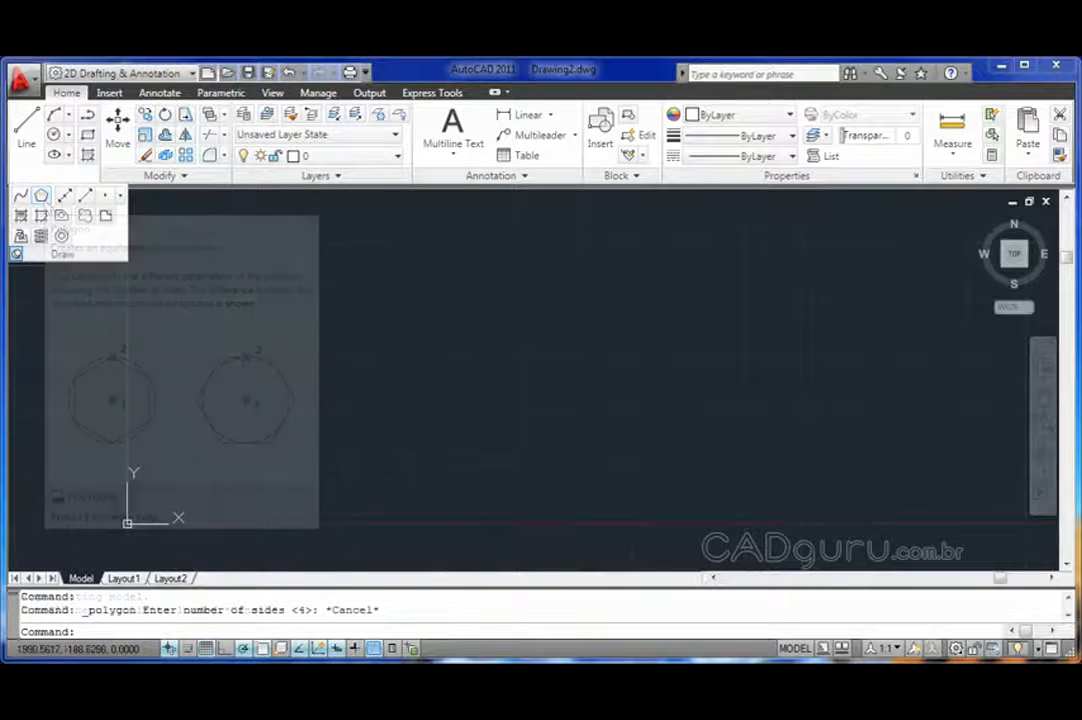
{"action": "left_click", "coordinate": [42, 198]}
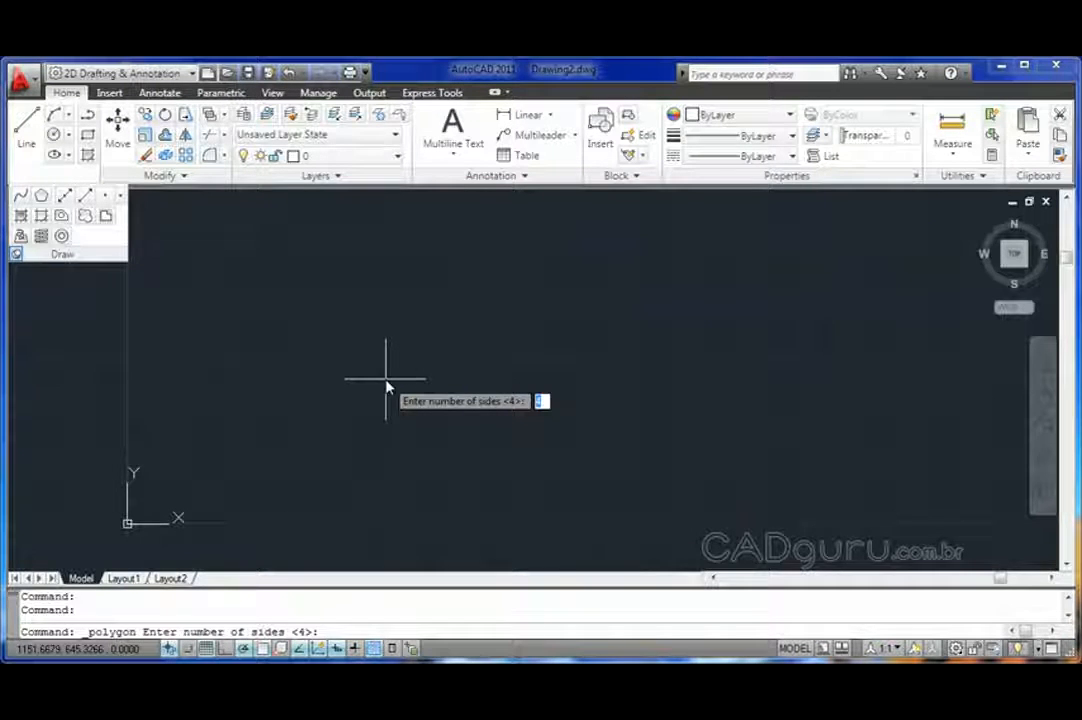
{"action": "type", "text": "5"}
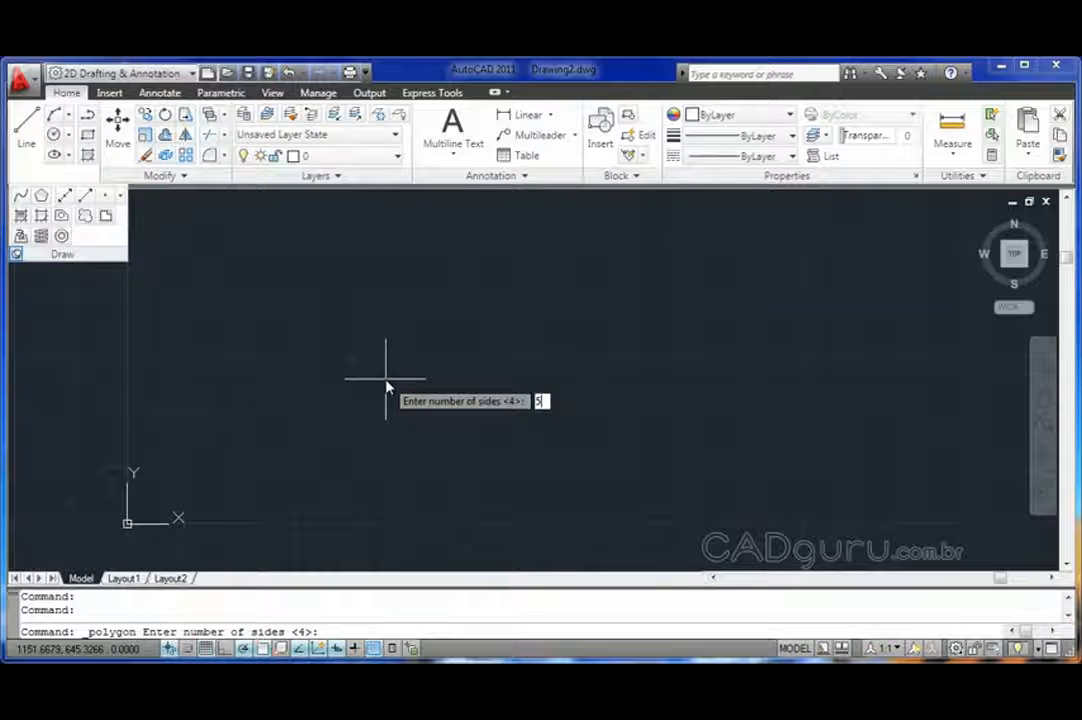
{"action": "key", "text": "Return"}
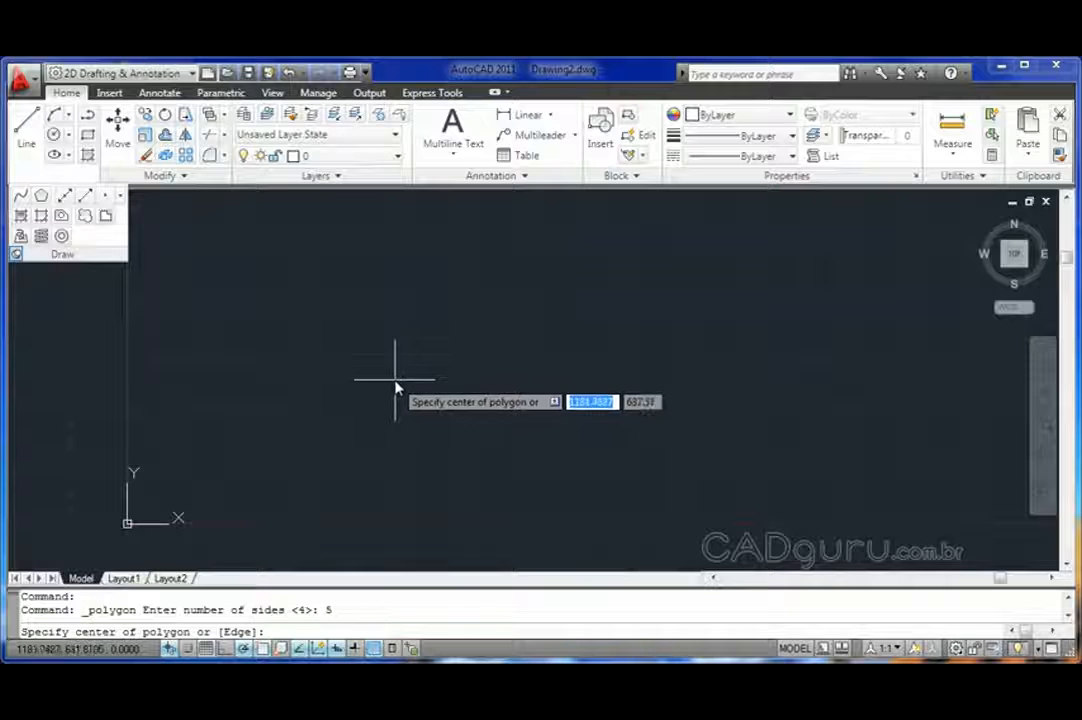
{"action": "left_click", "coordinate": [404, 370]}
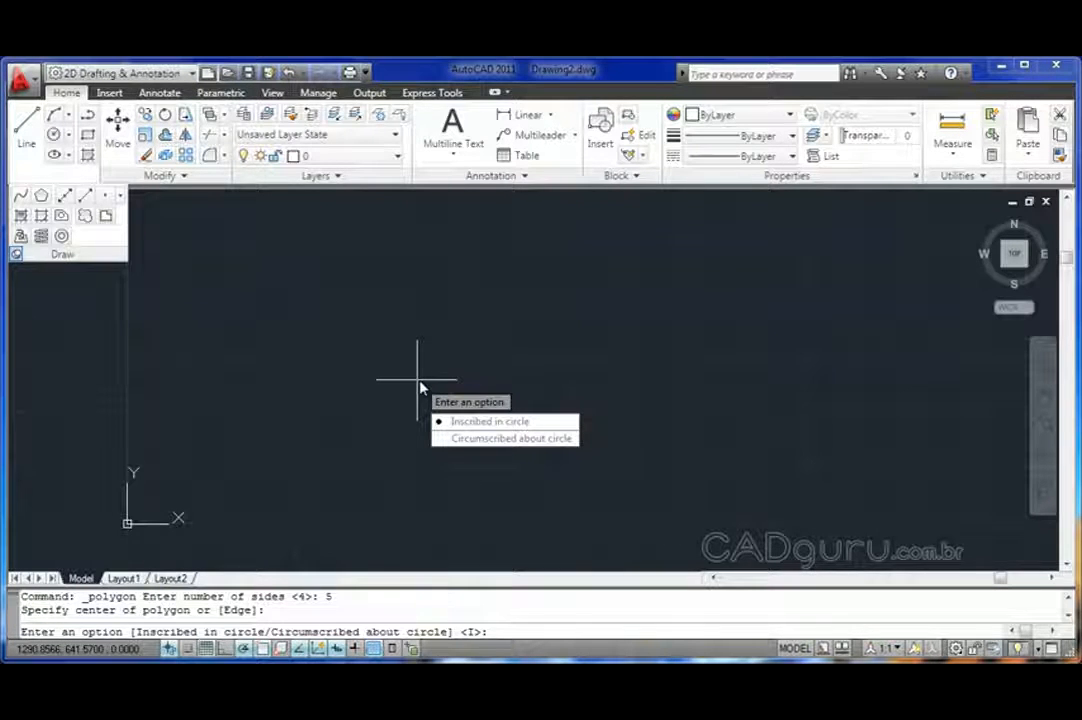
{"action": "key", "text": "Down"}
{"action": "type", "text": "C"}
{"action": "key", "text": "Return"}
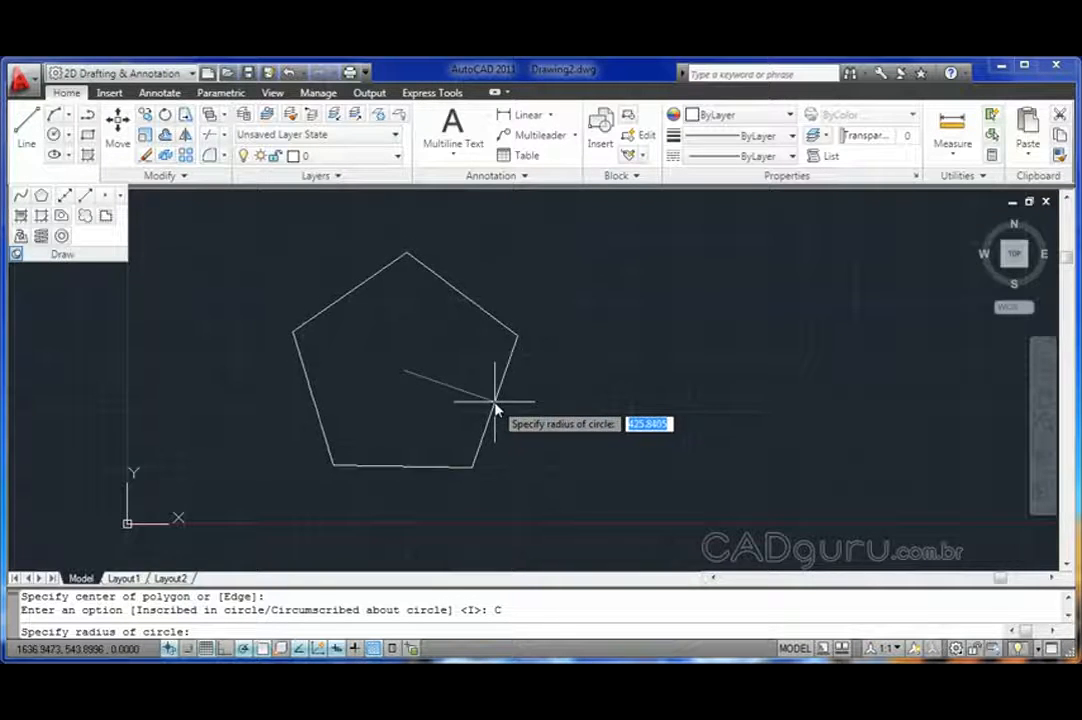
{"action": "type", "text": "500"}
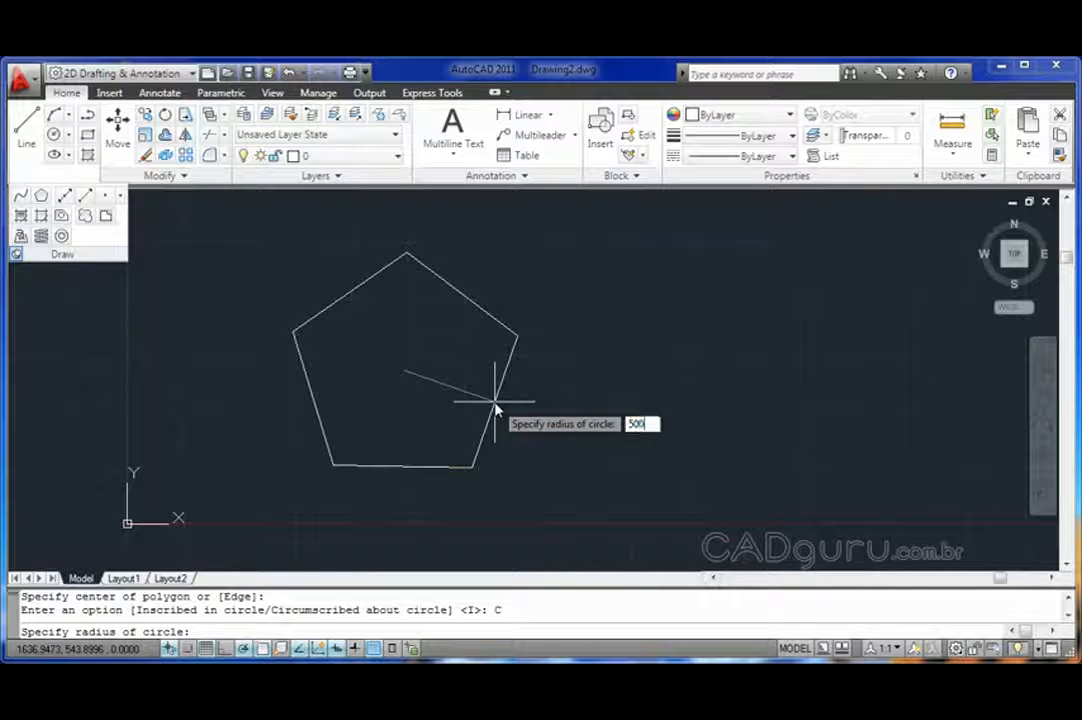
{"action": "key", "text": "Return"}
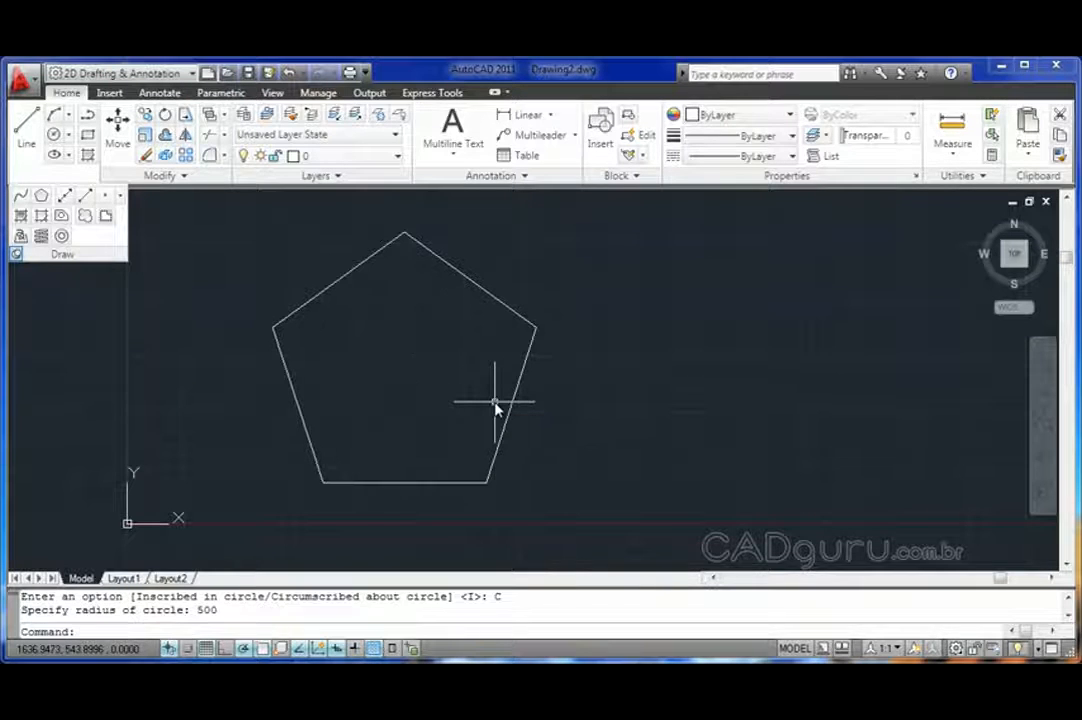